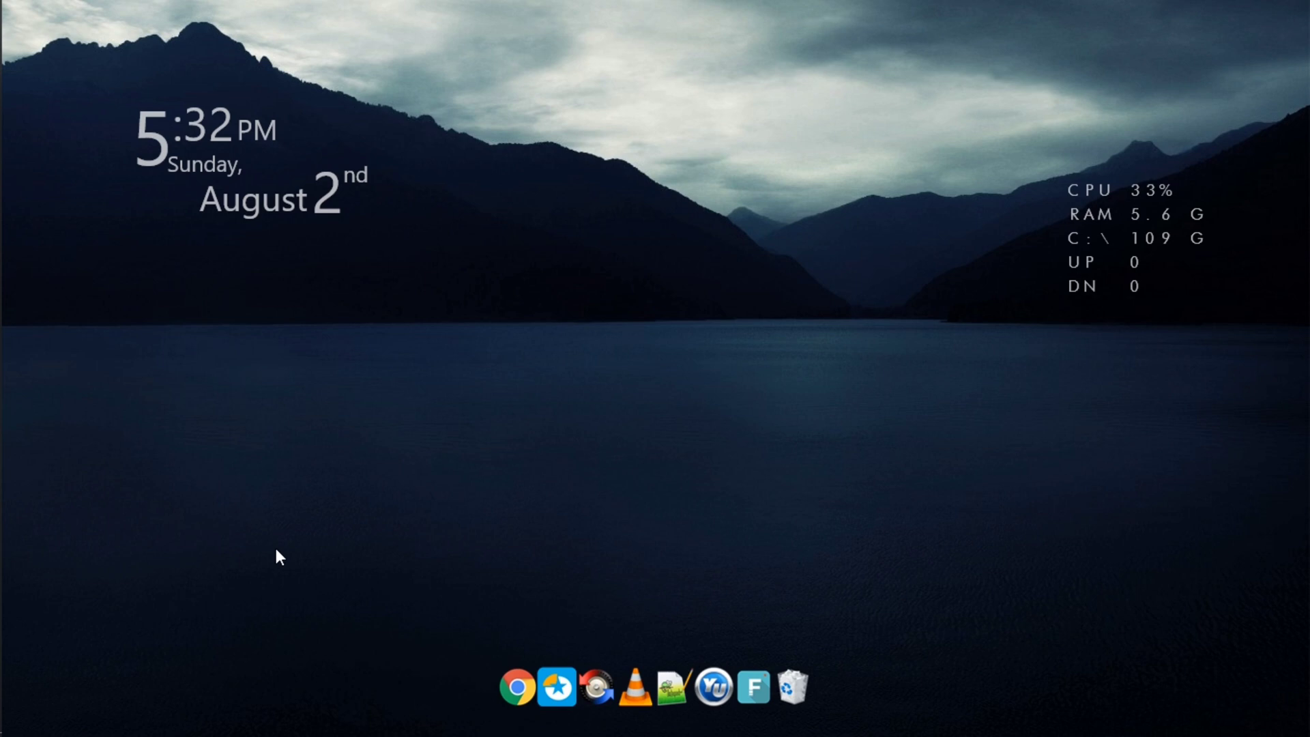
# - Search for 'wire' and open the Connect to a wireless display settings
pyautogui.press('super+s')
pyautogui.write('w')
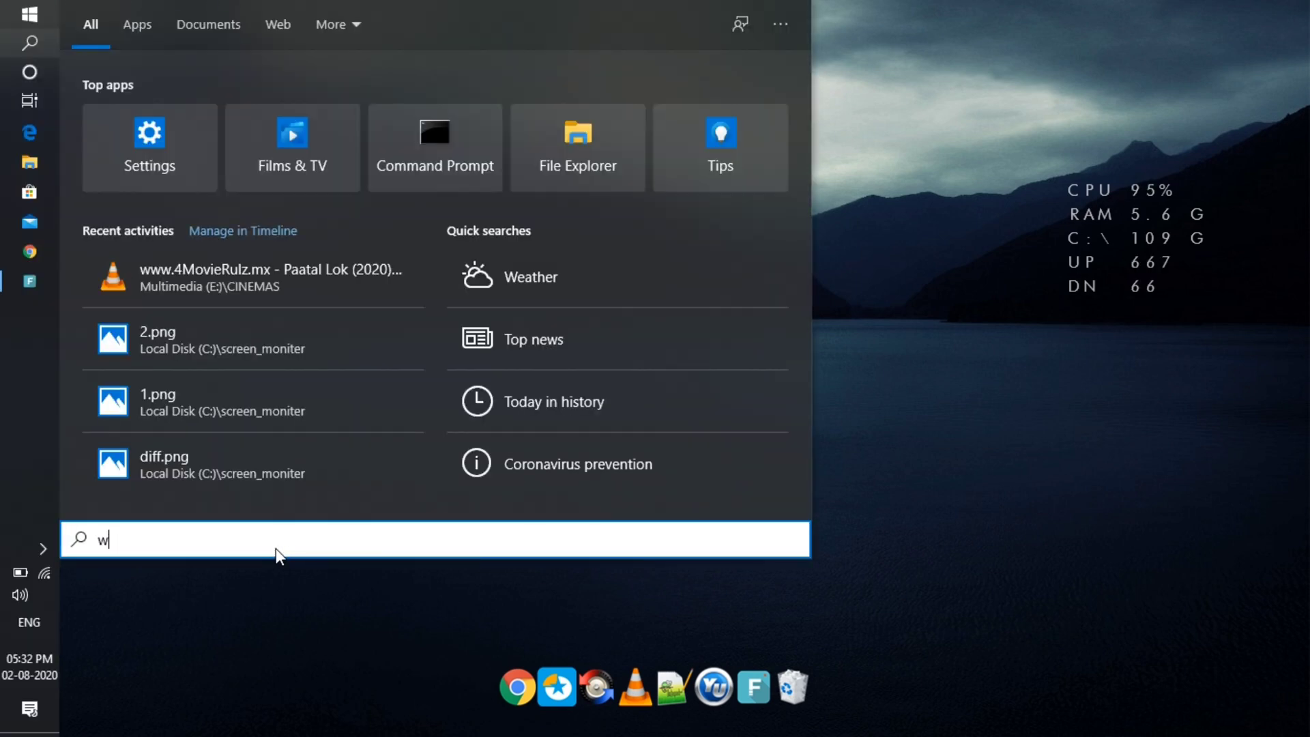
pyautogui.write('ire')
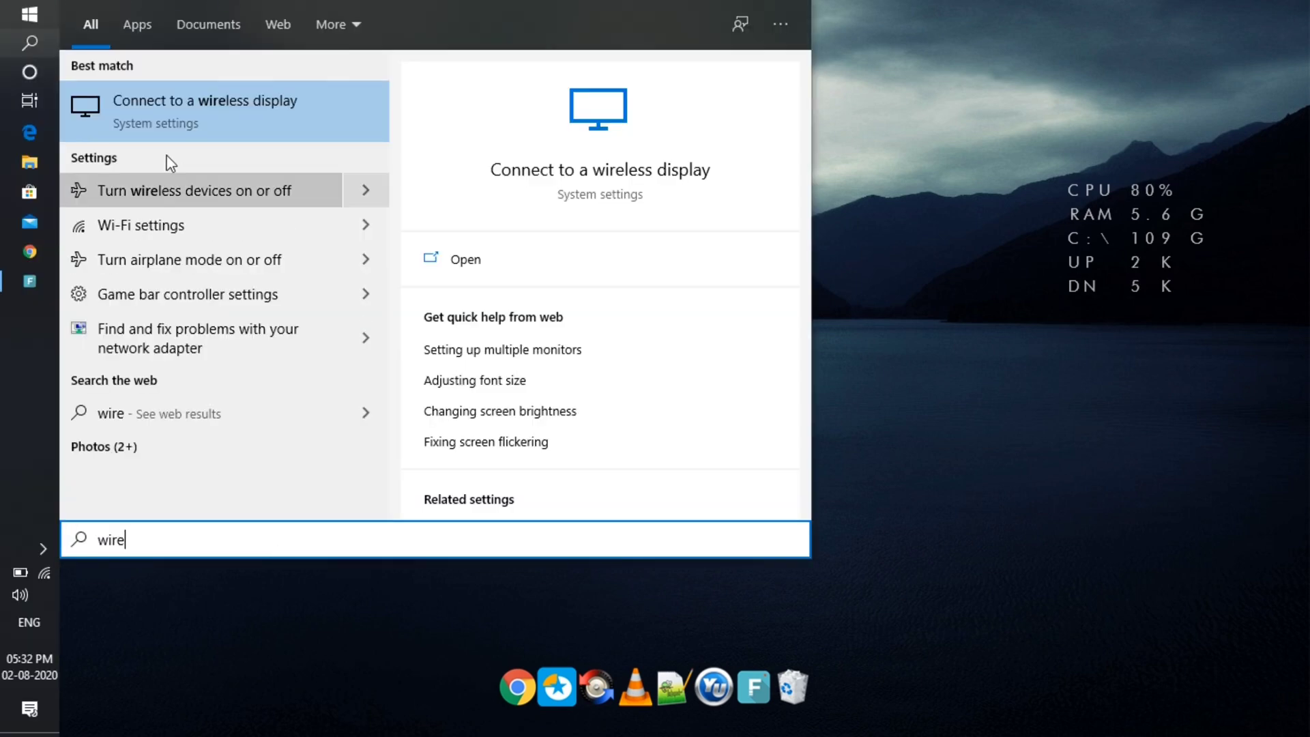
pyautogui.click(185, 121)
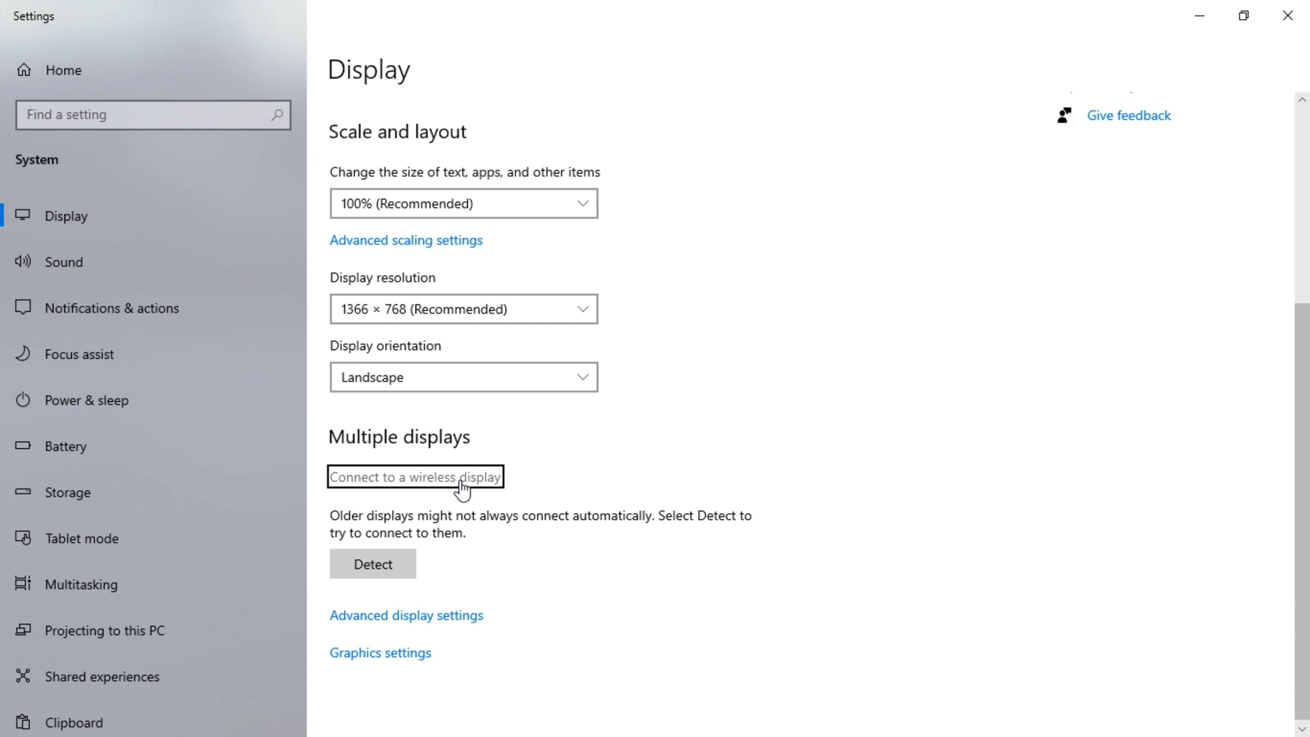
# - Scan for wireless displays and connect to 'Mi TV - Living room'
pyautogui.click(462, 487)
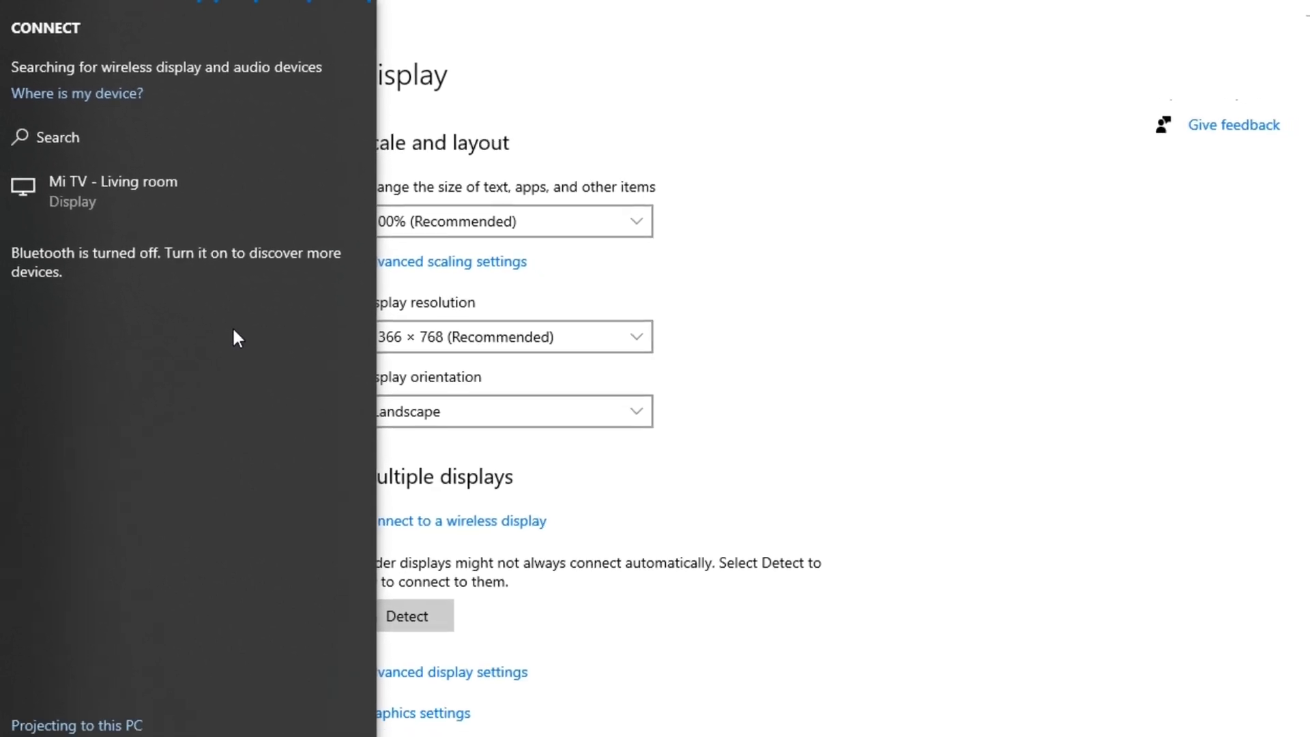
pyautogui.click(149, 181)
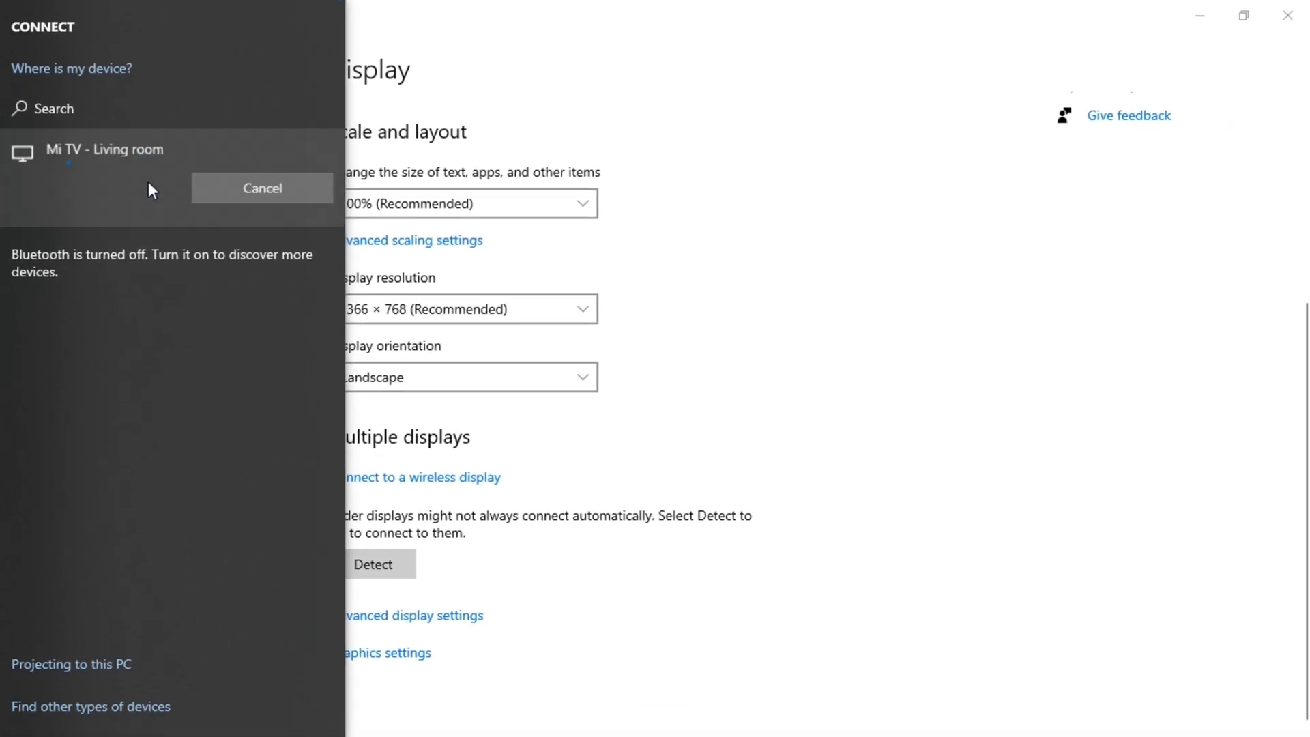